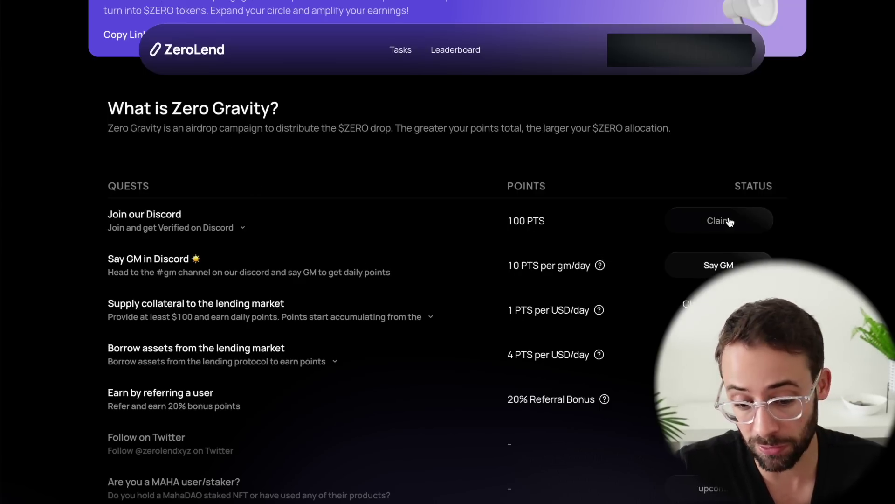
# Claim the Join our Discord quest points, then go to the lending market via Borrow Liquidity
pyautogui.click(748, 226)
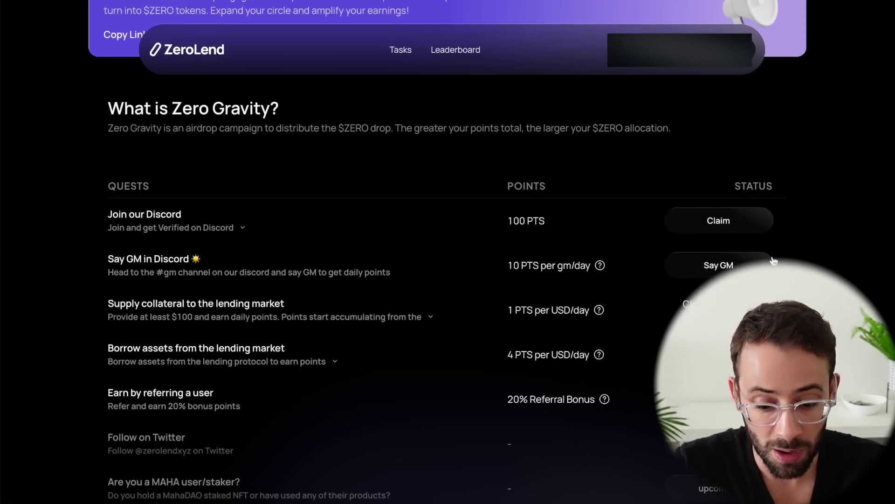
pyautogui.scroll(-1, 526, 294)
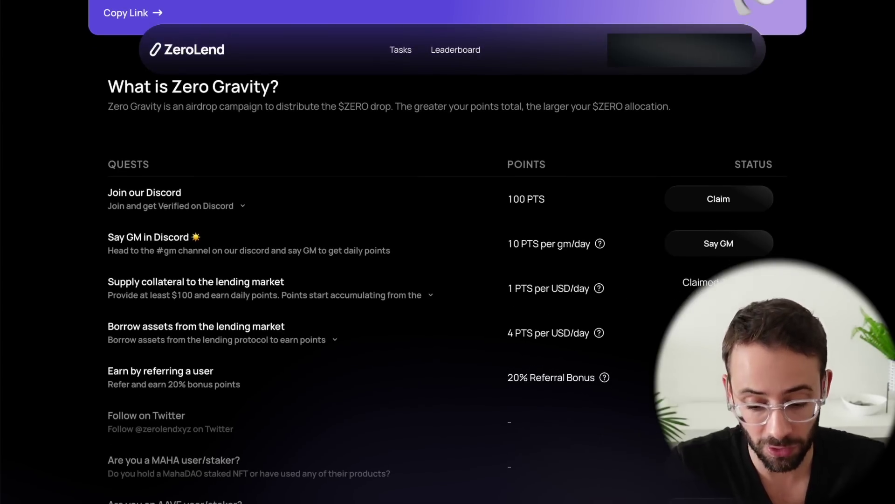
pyautogui.scroll(-2, 675, 292)
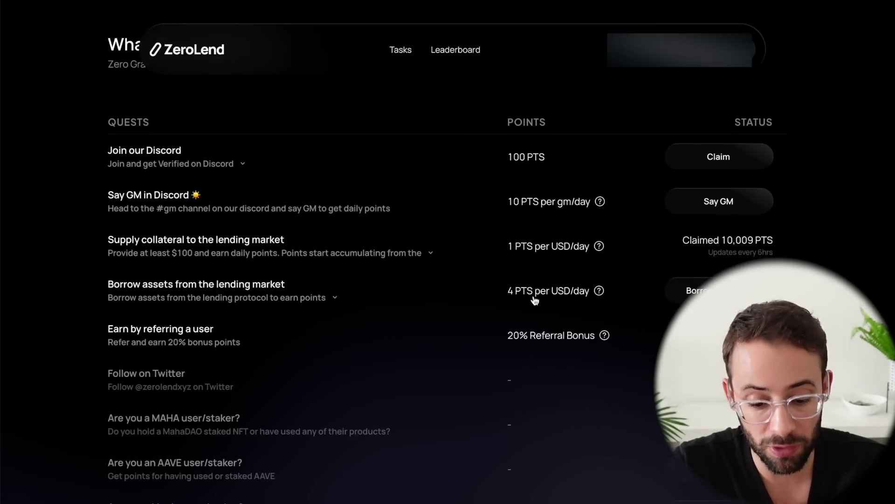
pyautogui.scroll(-1, 596, 304)
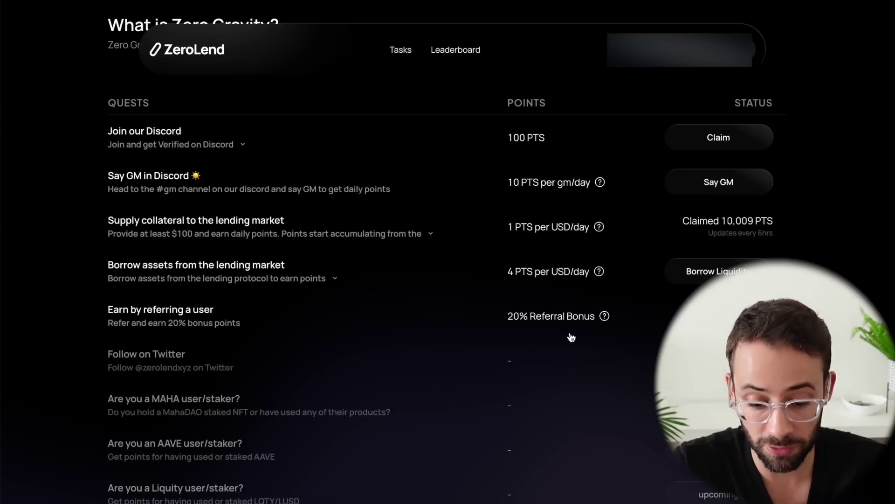
pyautogui.moveTo(603, 319)
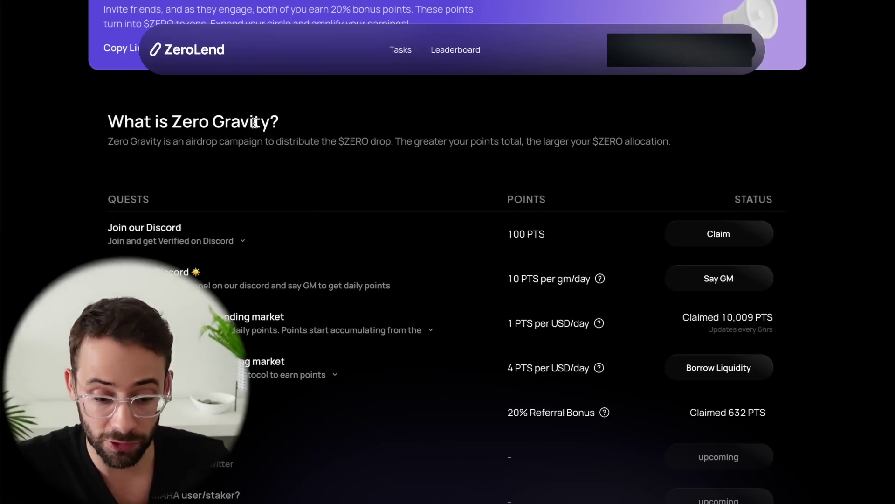
pyautogui.click(751, 368)
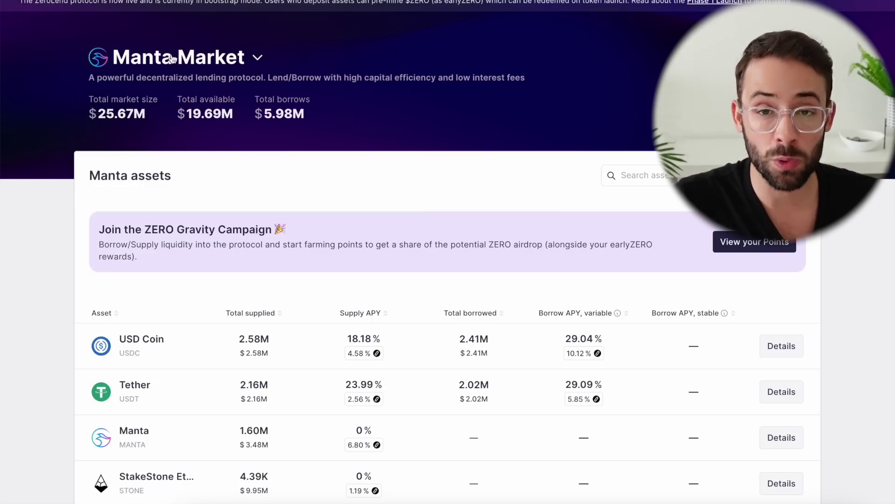
# Open the Select ZeroLend Market dropdown listing zkSync and Manta
pyautogui.click(257, 58)
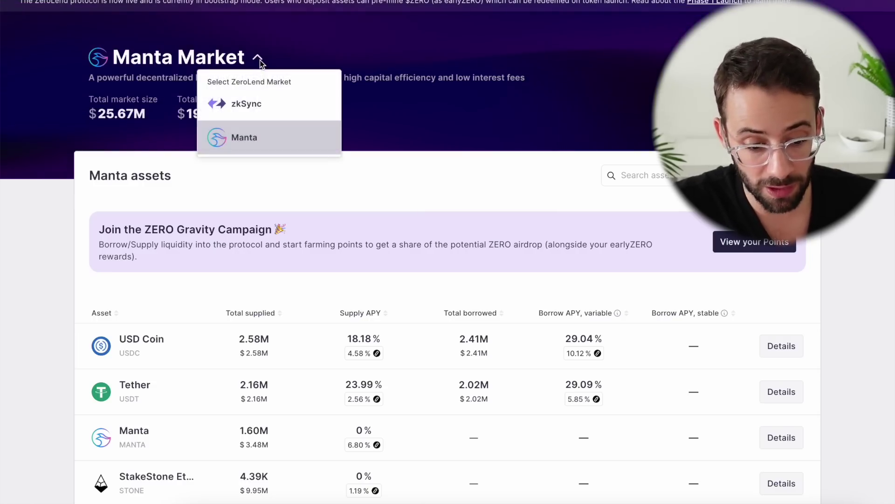
# Keep Manta as the market and open the StakeStone Ether reserve details from the assets table
pyautogui.click(266, 142)
pyautogui.scroll(-5, 226, 182)
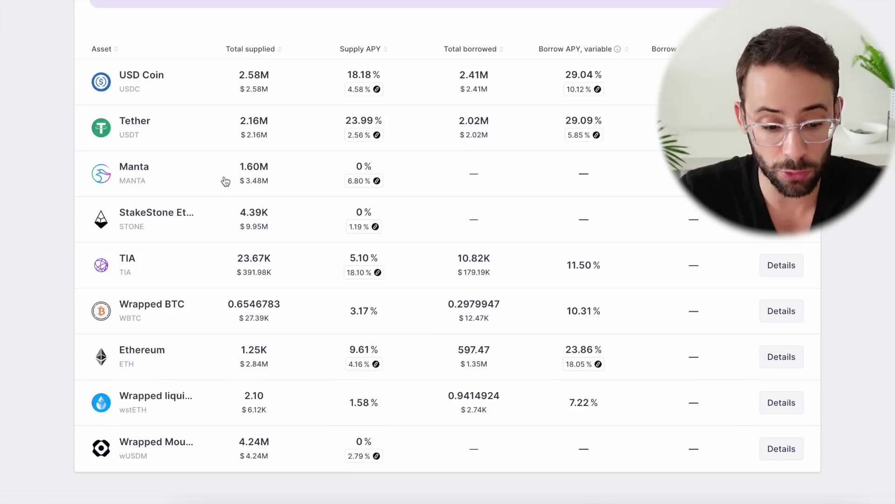
pyautogui.scroll(1, 321, 240)
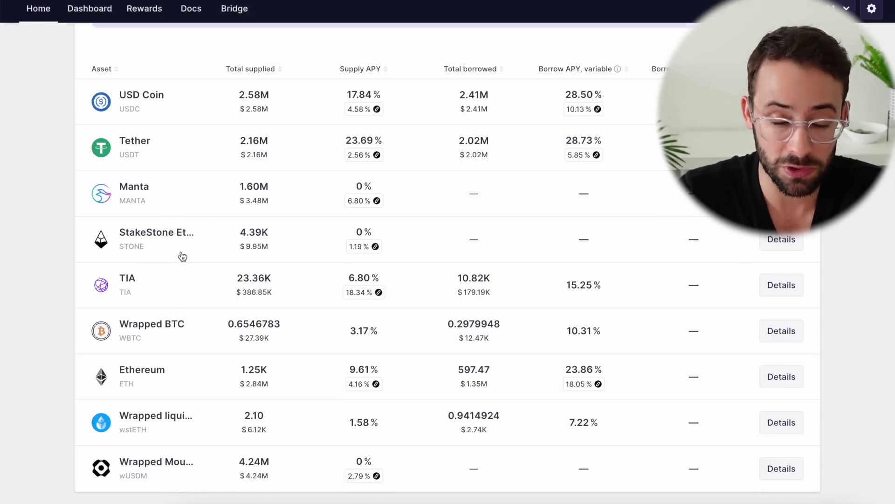
pyautogui.scroll(1, 208, 258)
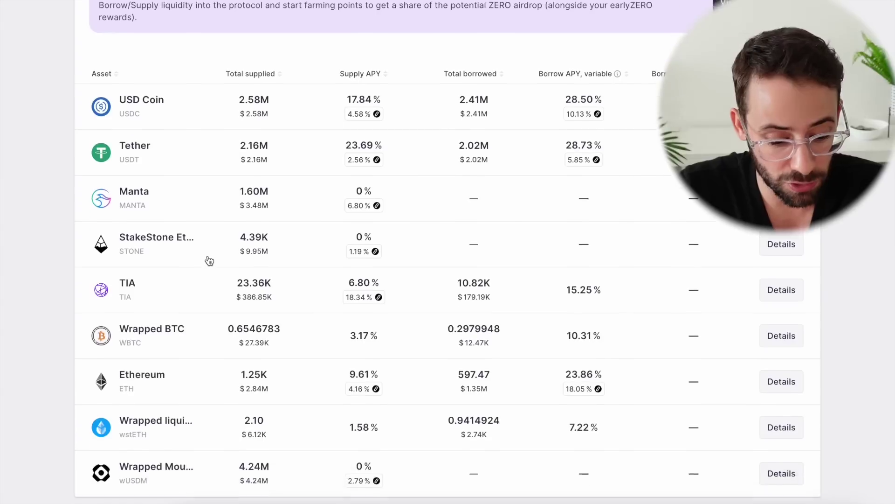
pyautogui.scroll(-1, 190, 22)
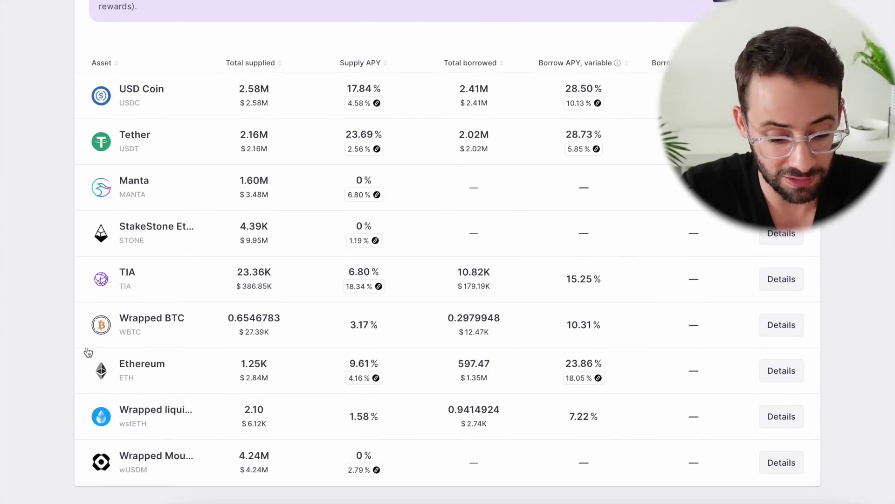
pyautogui.scroll(1, 450, 235)
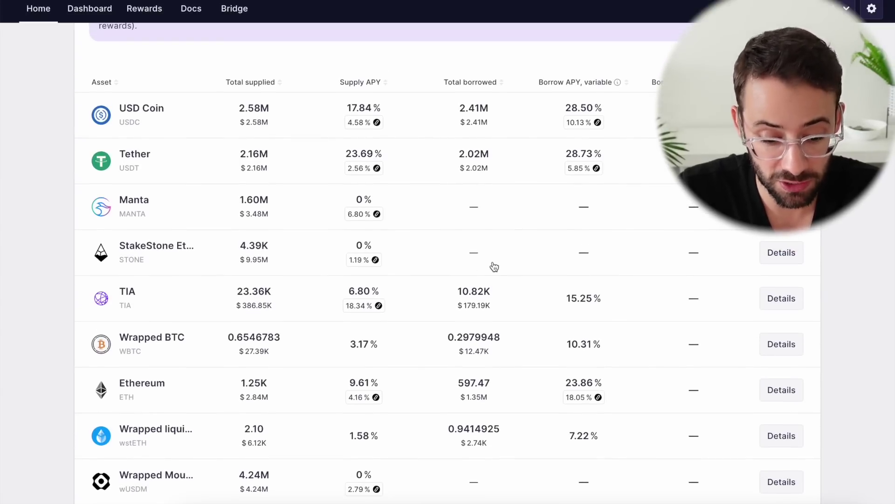
pyautogui.scroll(-1, 493, 264)
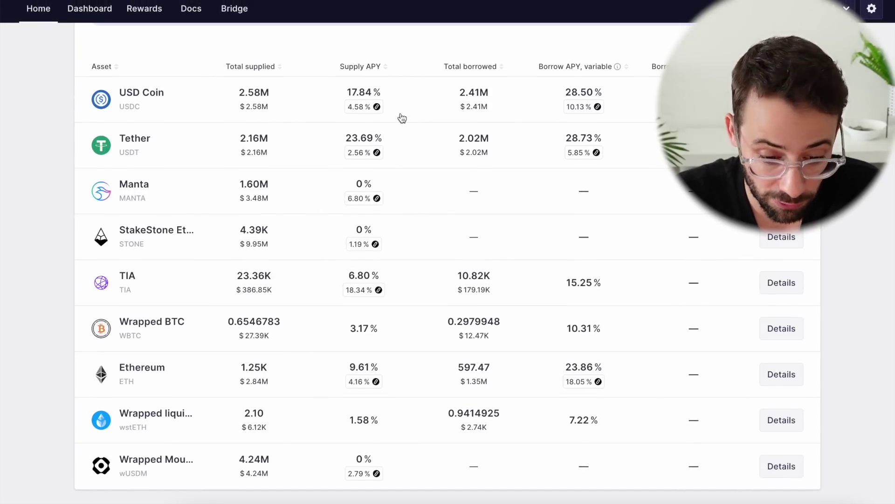
pyautogui.scroll(-1, 400, 153)
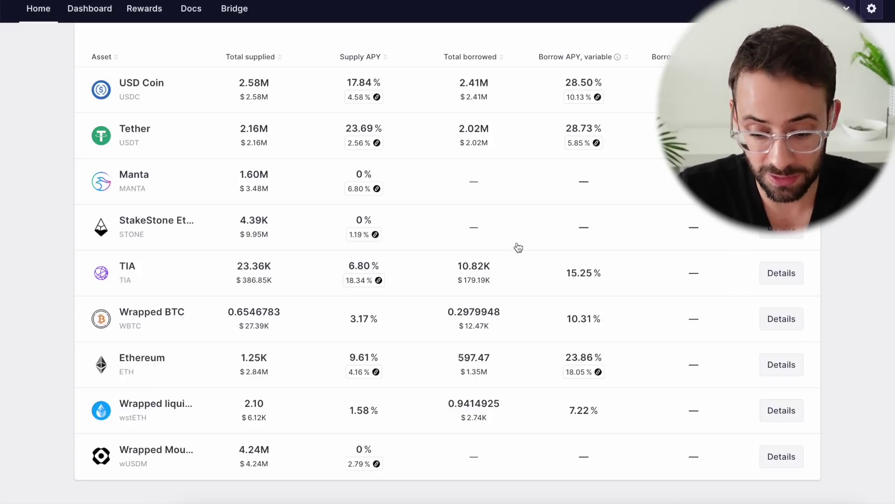
pyautogui.click(788, 234)
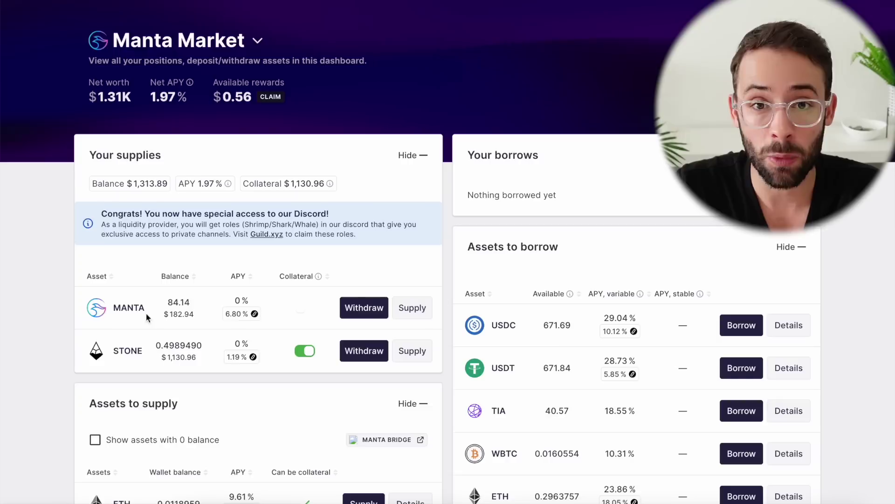
# Open Rewards to see 2.25K earlyZERO ($0.56) pending and 0 earlyZERO in the wallet
pyautogui.scroll(1, 155, 308)
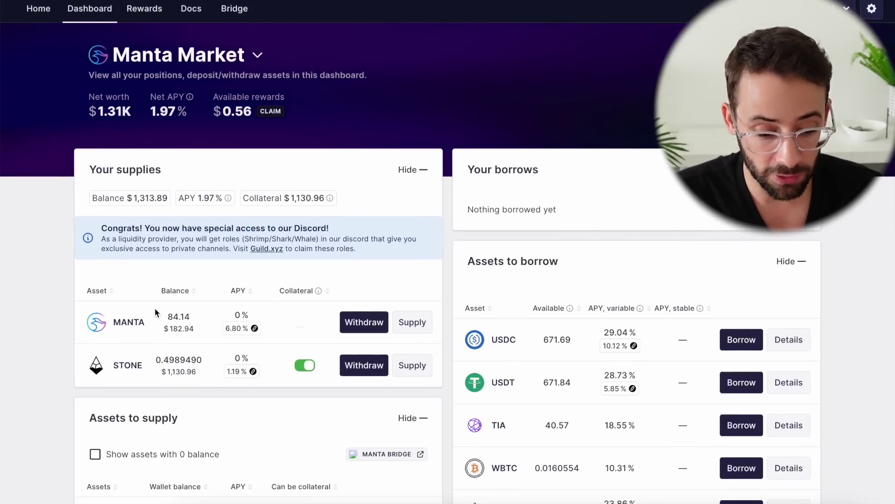
pyautogui.scroll(-1, 155, 309)
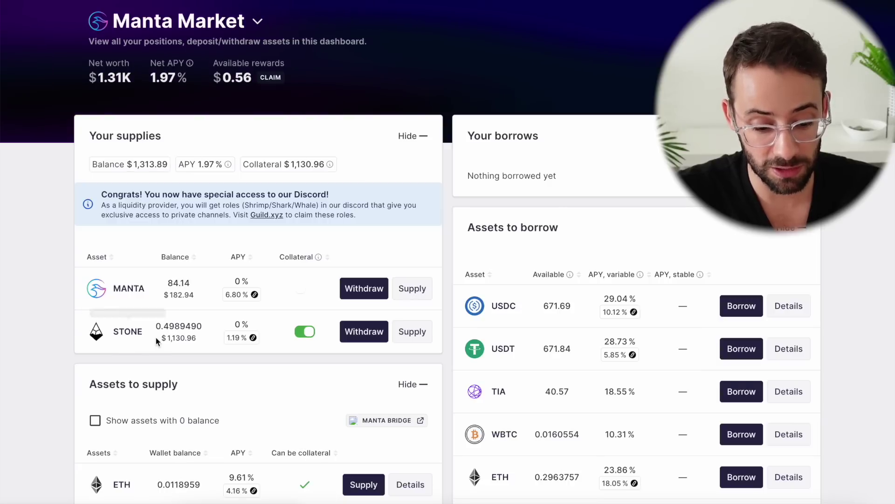
pyautogui.scroll(-1, 267, 245)
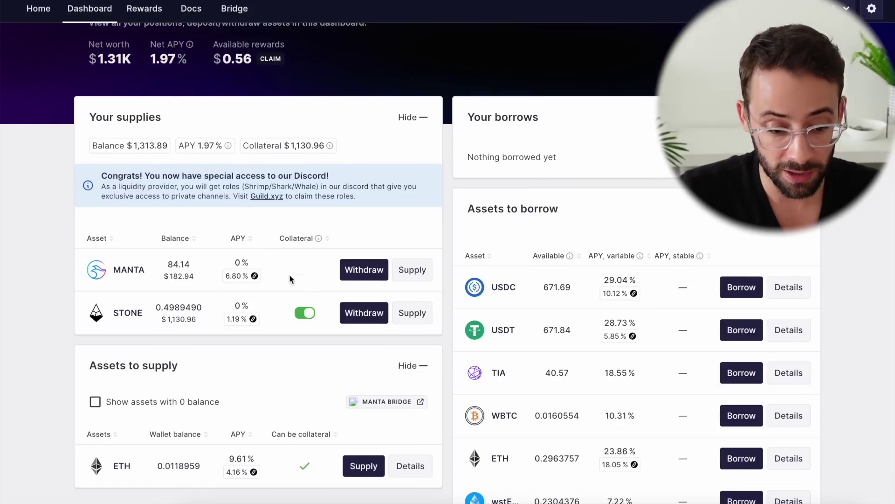
pyautogui.scroll(1, 181, 334)
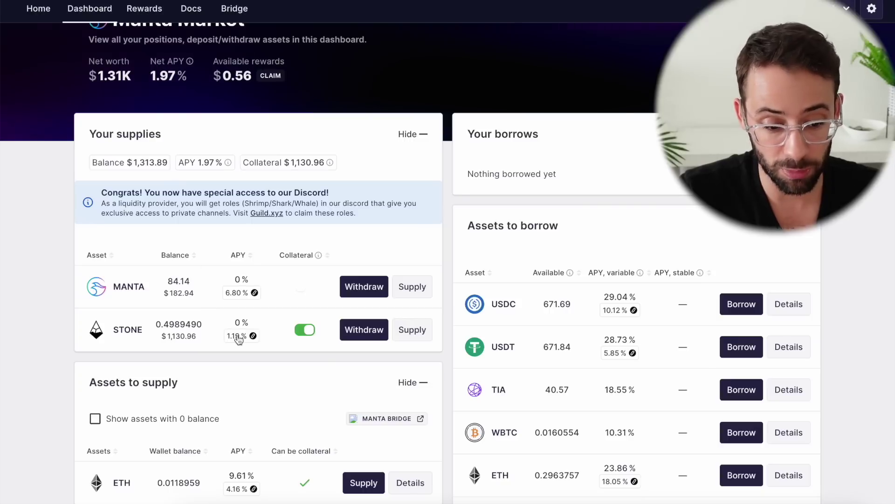
pyautogui.click(147, 10)
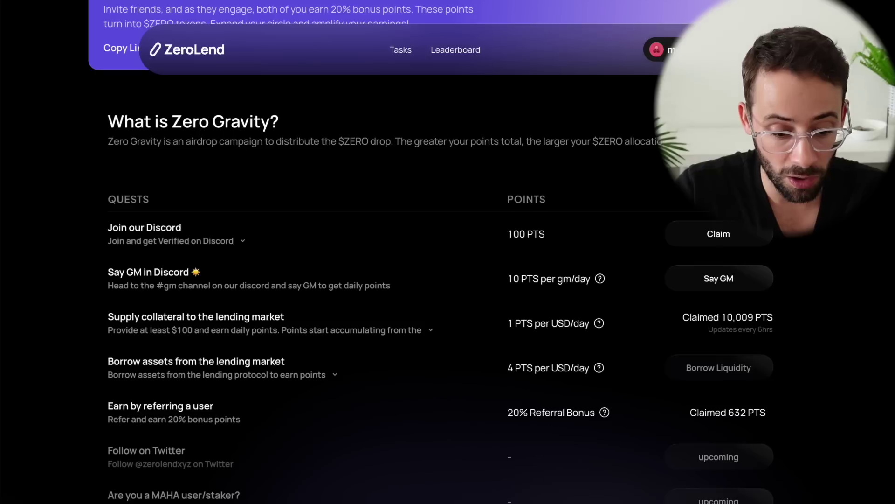
# Scroll the Manta dashboard to review Your supplies ($1,313.89) and Assets to borrow
pyautogui.scroll(-1, 320, 225)
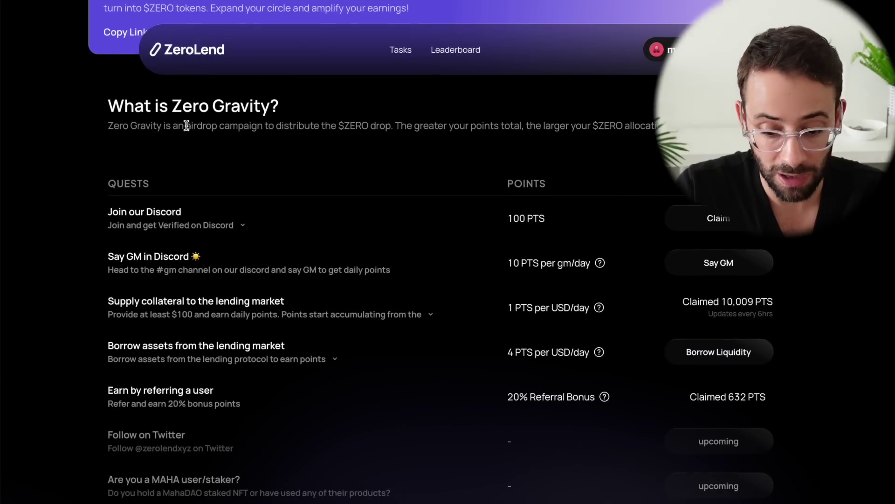
pyautogui.scroll(-1, 378, 265)
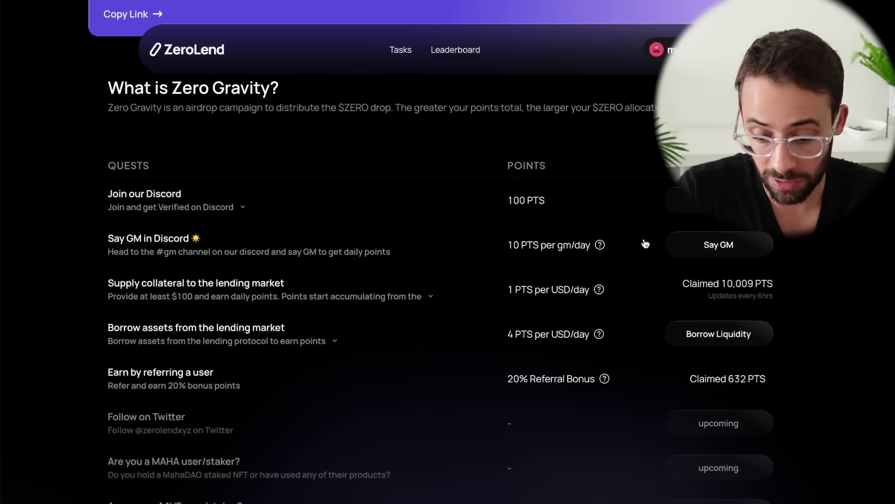
pyautogui.scroll(-1, 755, 280)
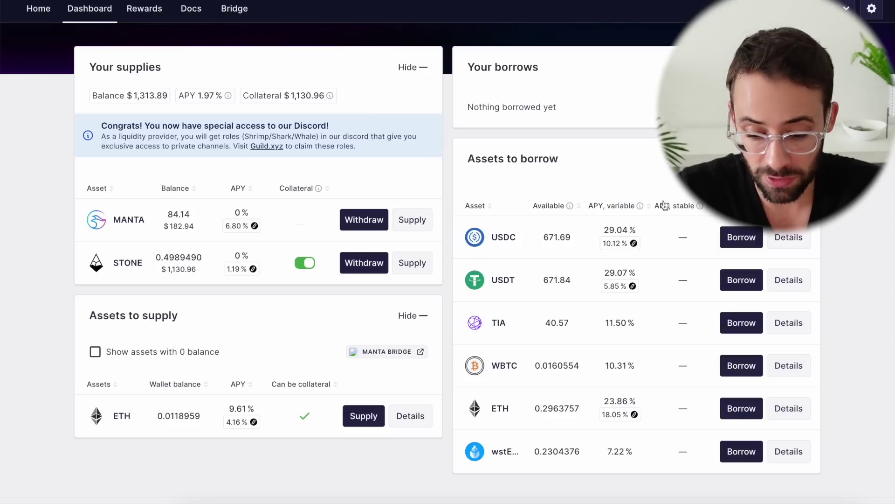
pyautogui.click(745, 239)
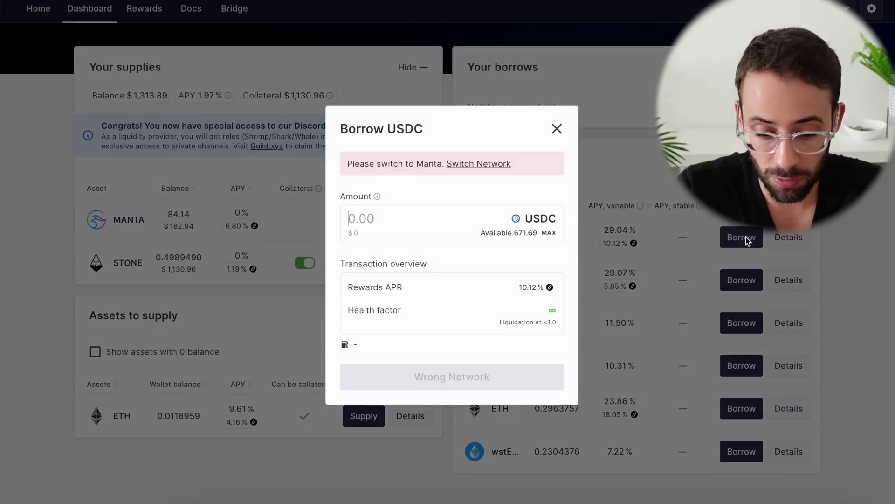
pyautogui.click(554, 233)
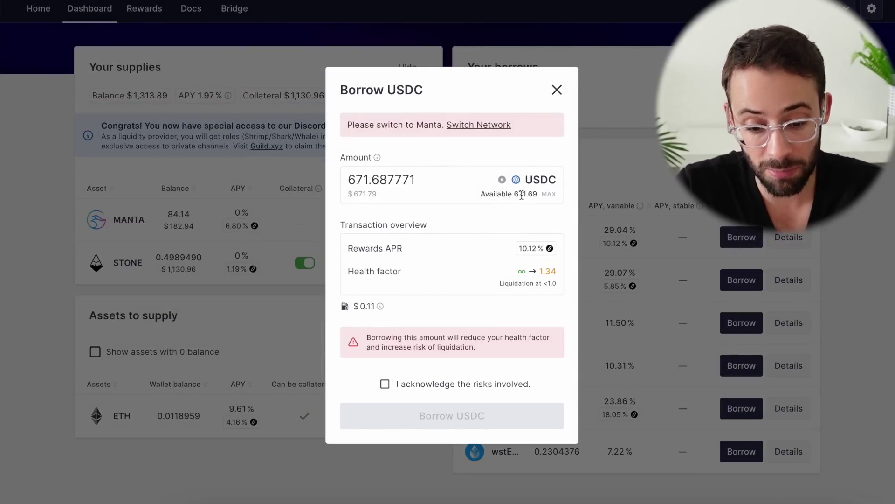
pyautogui.click(431, 182)
pyautogui.moveTo(431, 181); pyautogui.dragTo(337, 185)
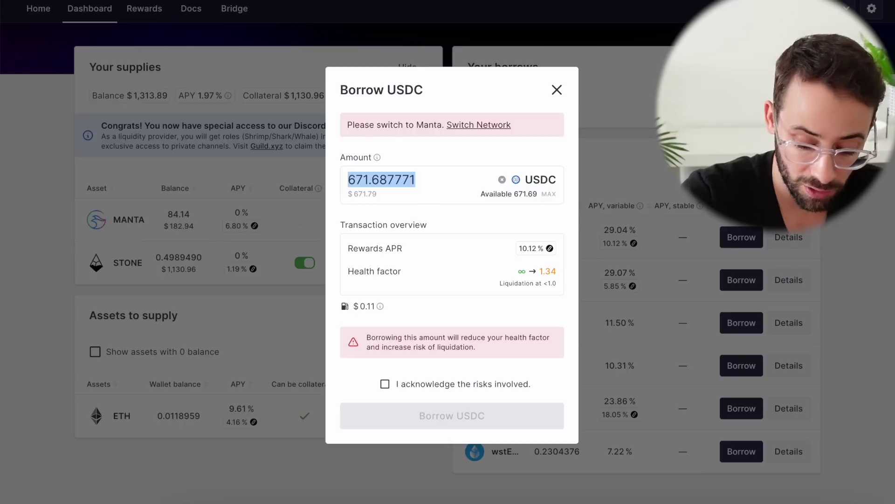
pyautogui.write('300')
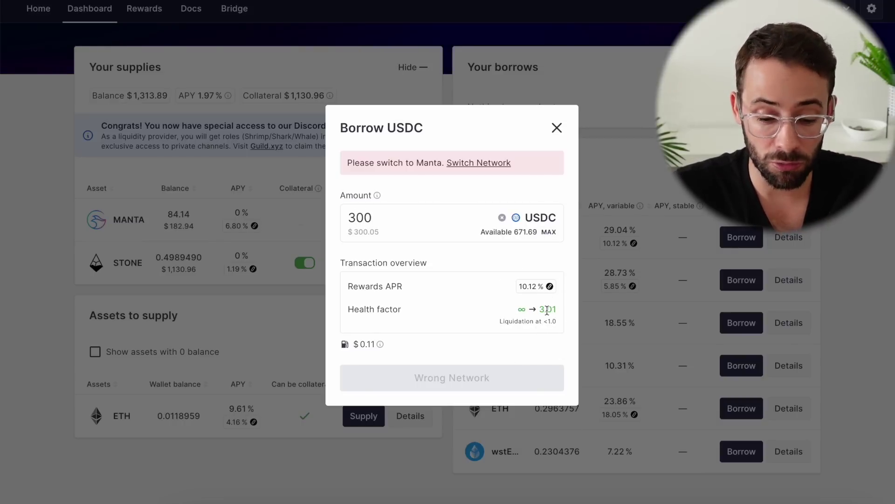
pyautogui.moveTo(394, 219); pyautogui.dragTo(336, 219)
pyautogui.write('500')
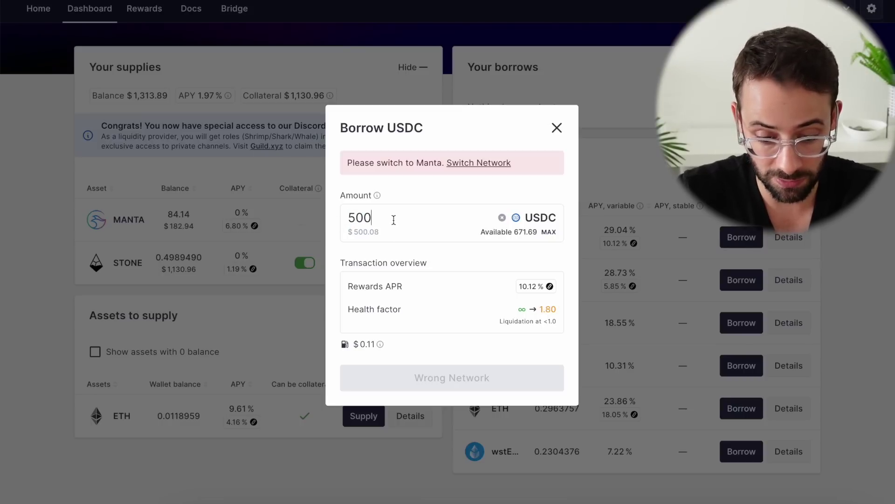
pyautogui.click(549, 231)
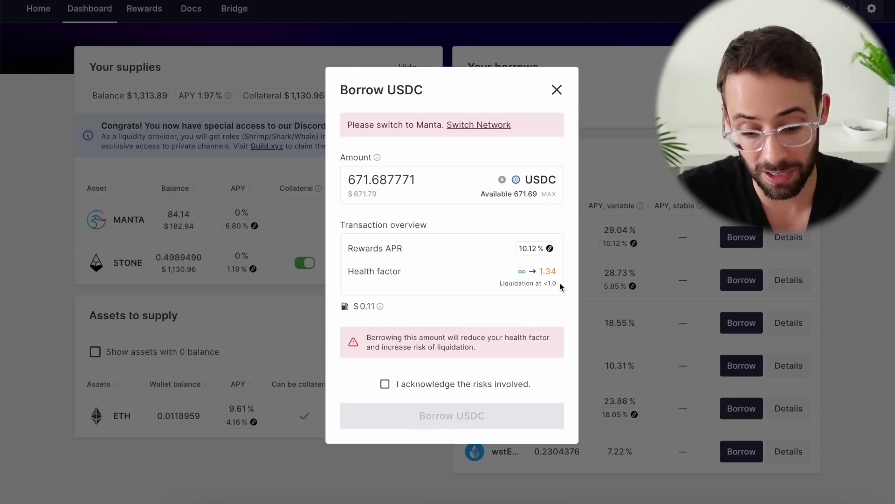